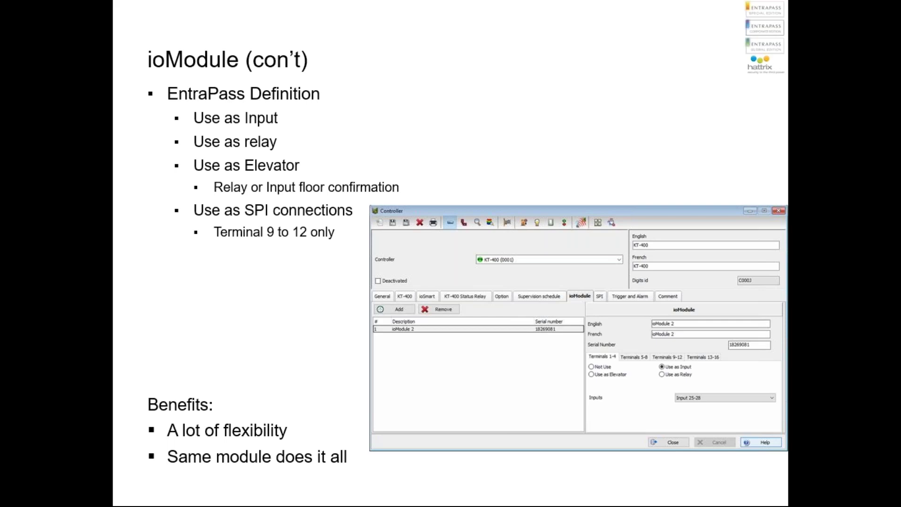
# Step: Advance to the firmware-upgrade slide and leave the slideshow for the desktop
pyautogui.press('Right')
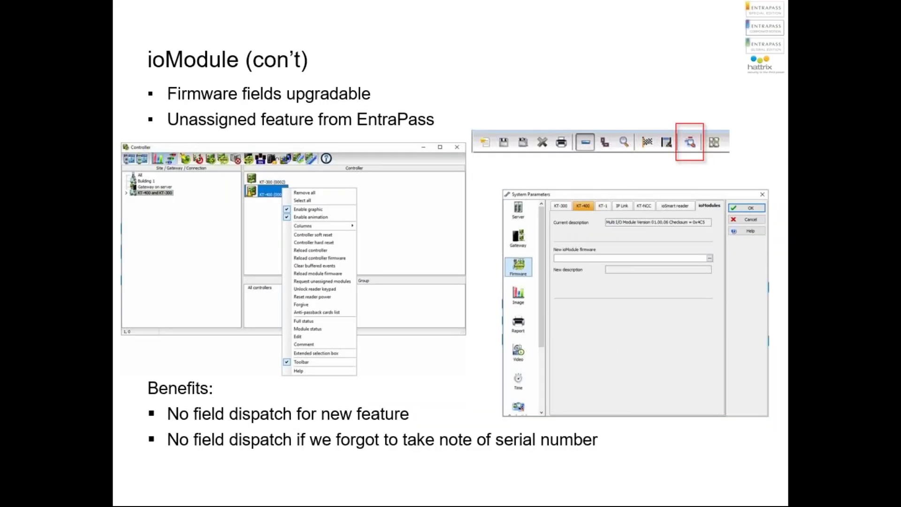
pyautogui.press('super')
# Step: Switch to EntraPass and load the KT-1 (0002) controller in the Controller window
pyautogui.click(417, 493)
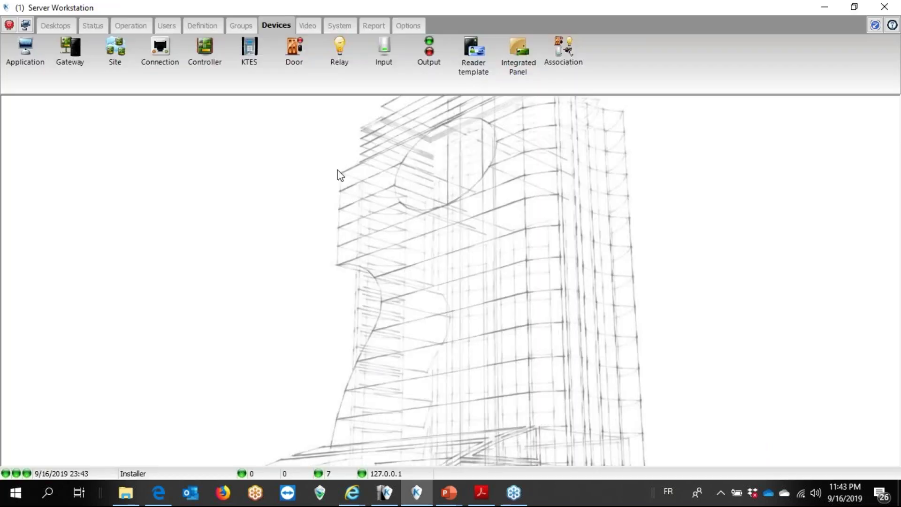
pyautogui.click(198, 59)
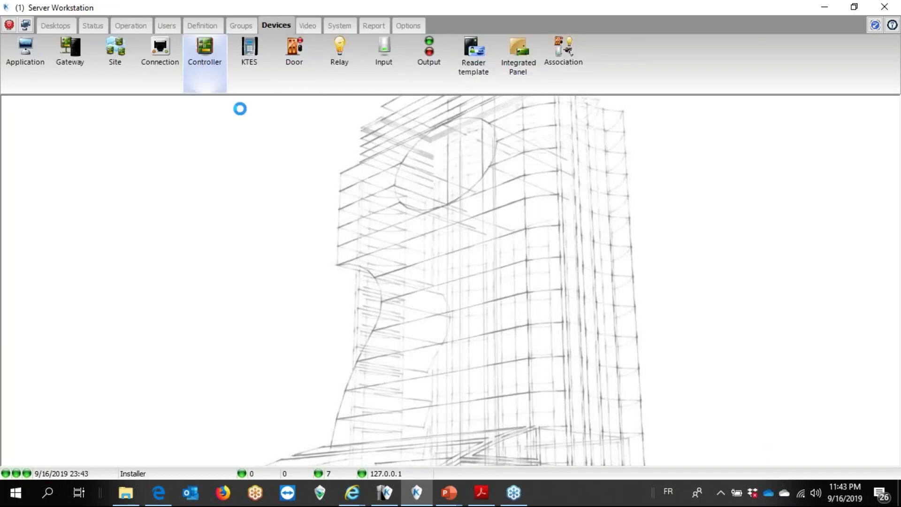
pyautogui.click(347, 172)
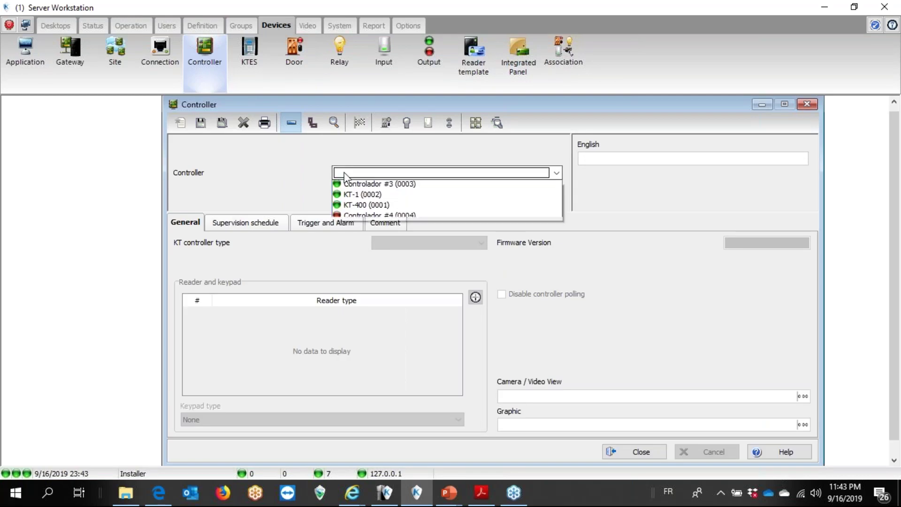
pyautogui.click(351, 197)
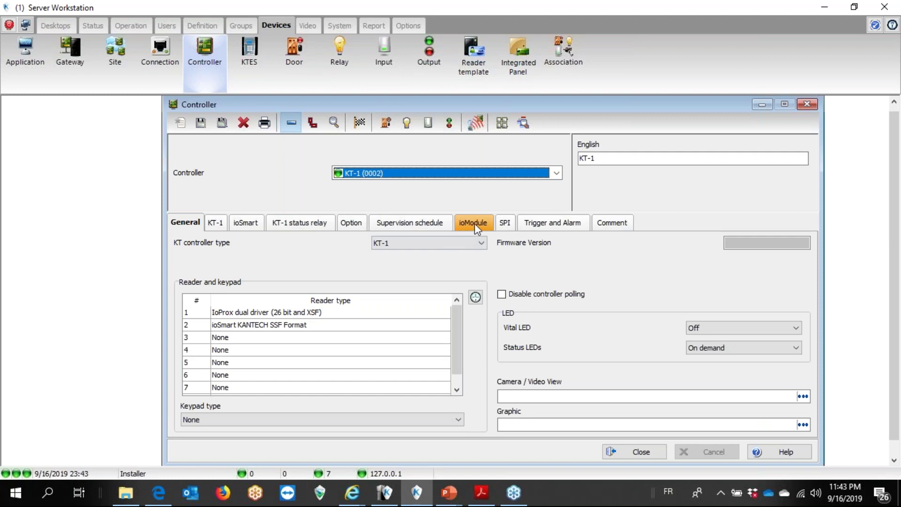
# Step: Check KT-1's ioModule and SPI settings, then add a new ioModule 1 entry
pyautogui.click(484, 224)
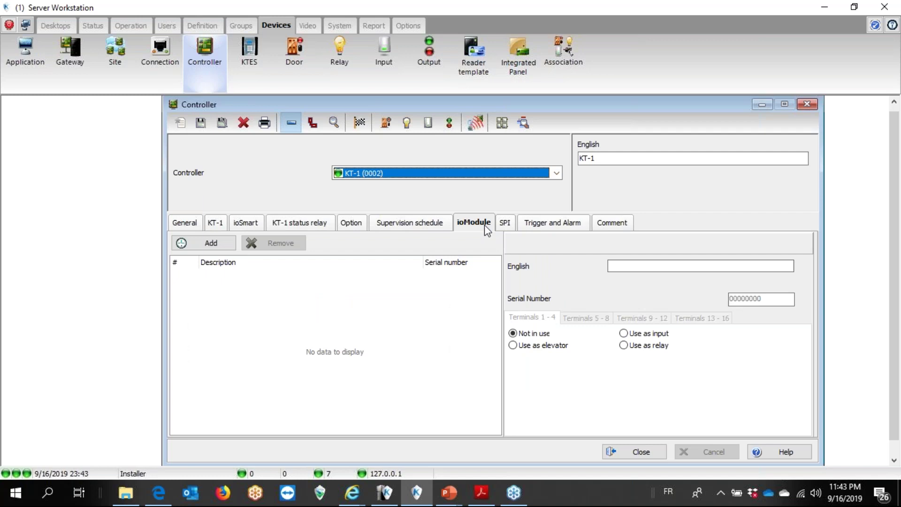
pyautogui.click(505, 225)
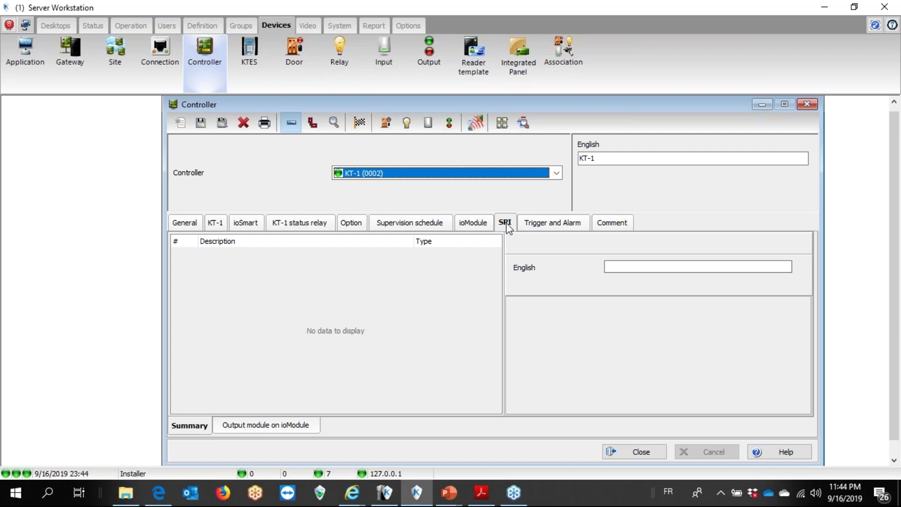
pyautogui.click(473, 223)
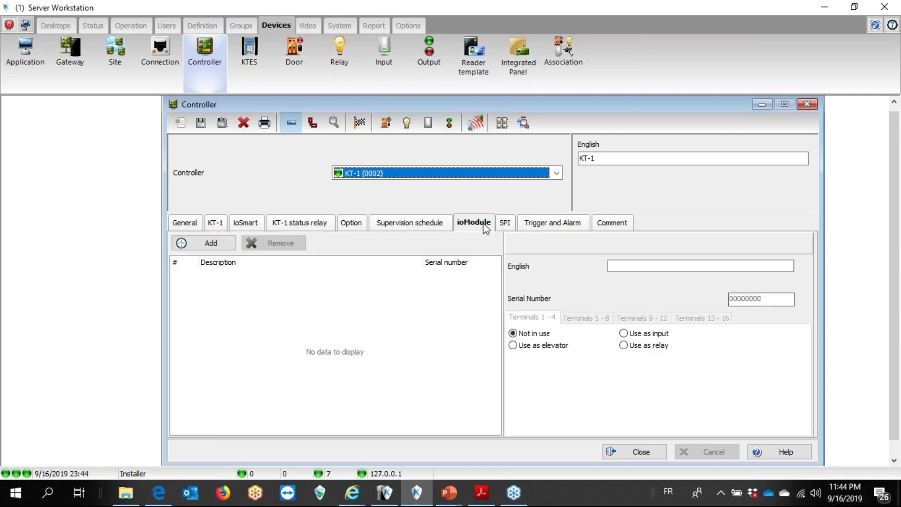
pyautogui.click(213, 245)
# Step: Give ioModule 1 the serial number 87654321
pyautogui.click(400, 281)
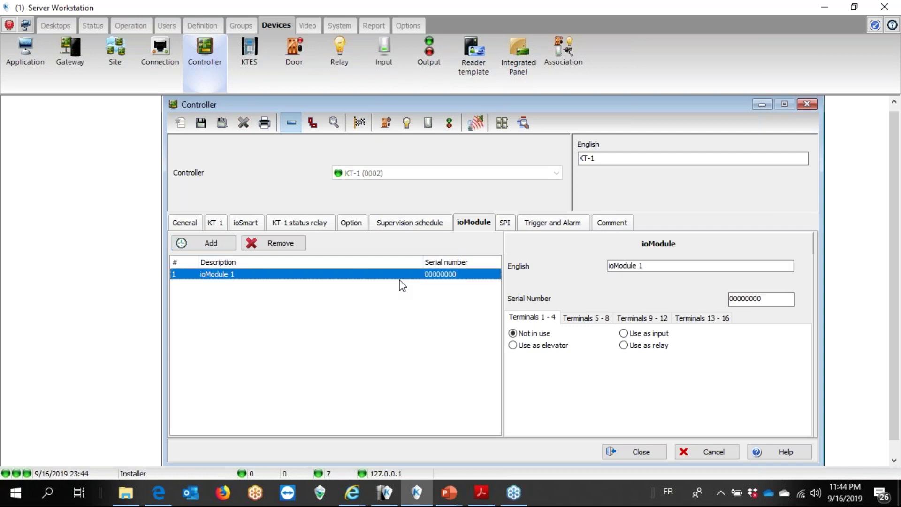
pyautogui.click(768, 298)
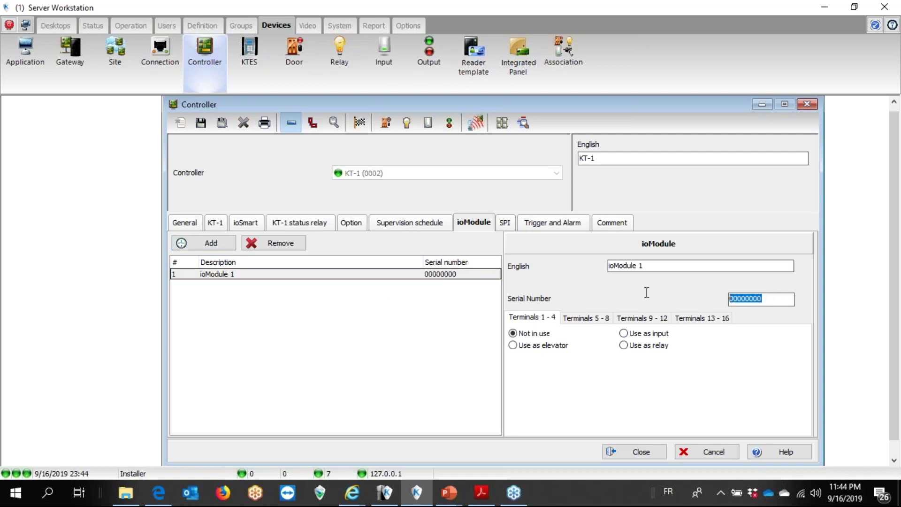
pyautogui.write('87654321')
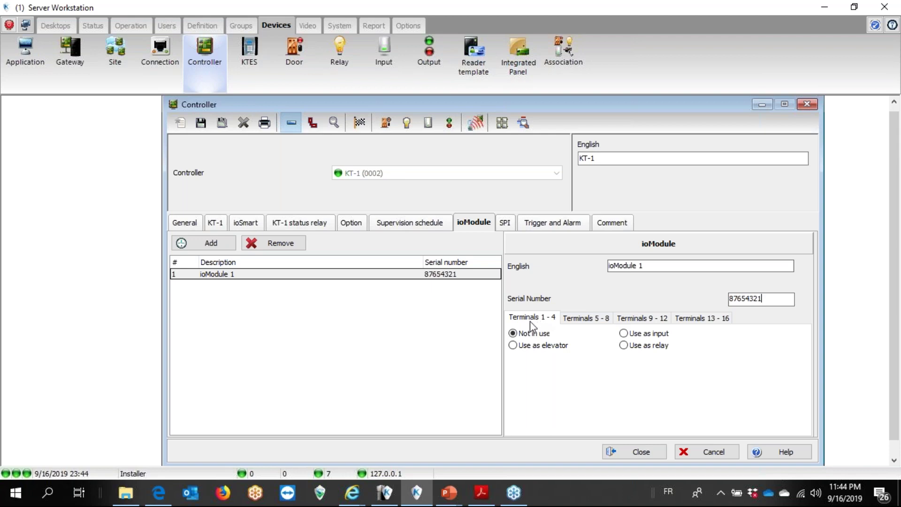
# Step: Set terminals 1–4 to elevator use after trying the input and relay options
pyautogui.click(514, 348)
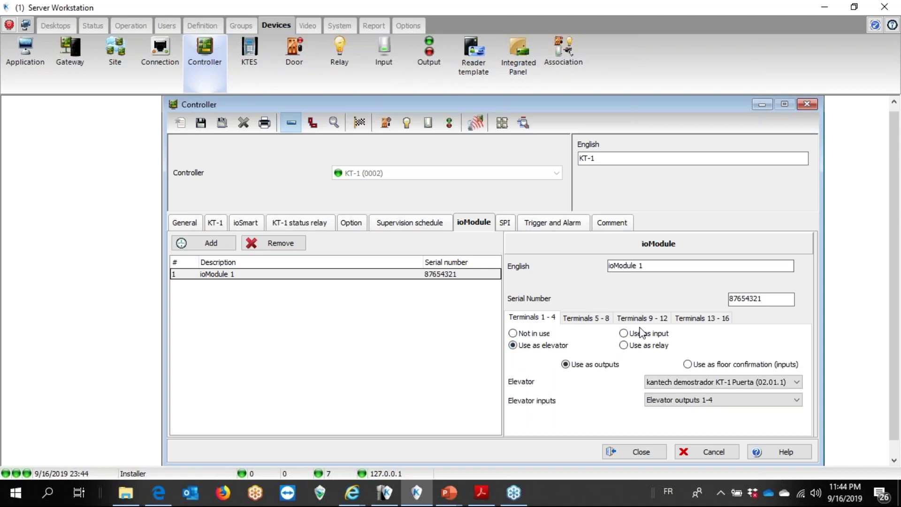
pyautogui.click(623, 334)
pyautogui.click(624, 346)
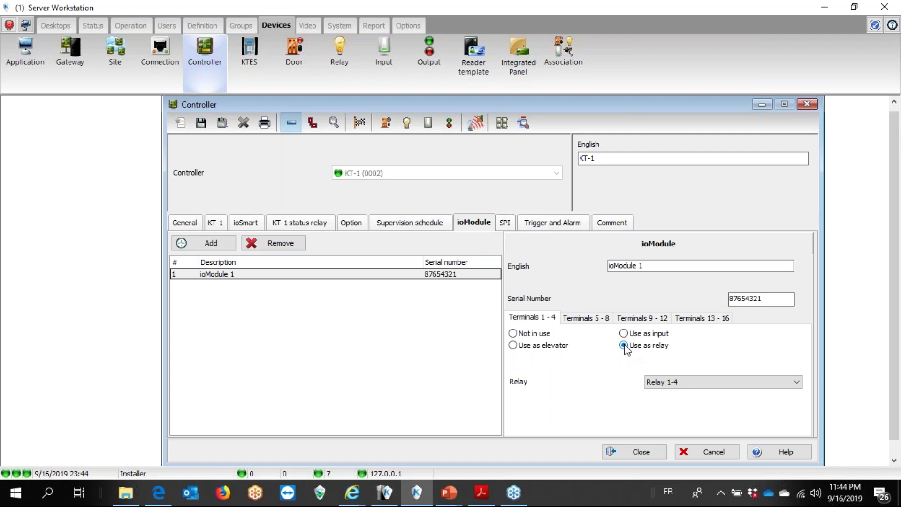
pyautogui.click(541, 348)
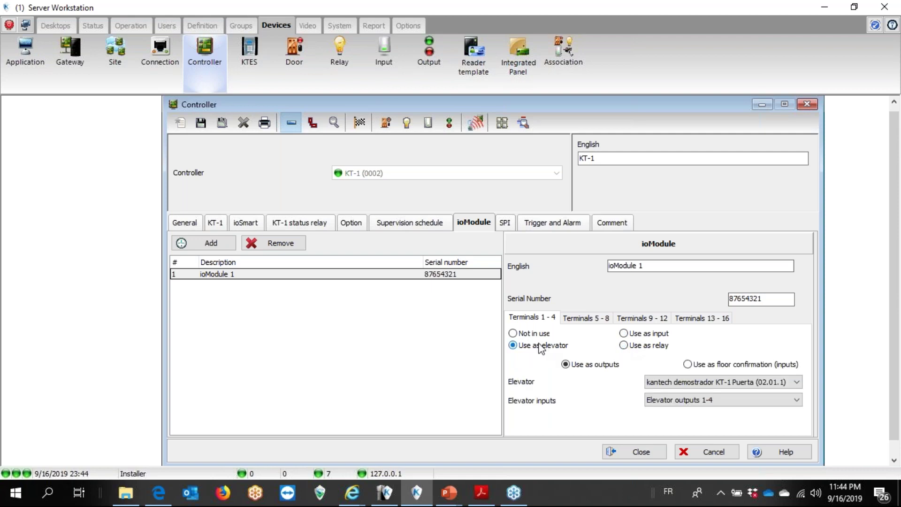
pyautogui.click(586, 319)
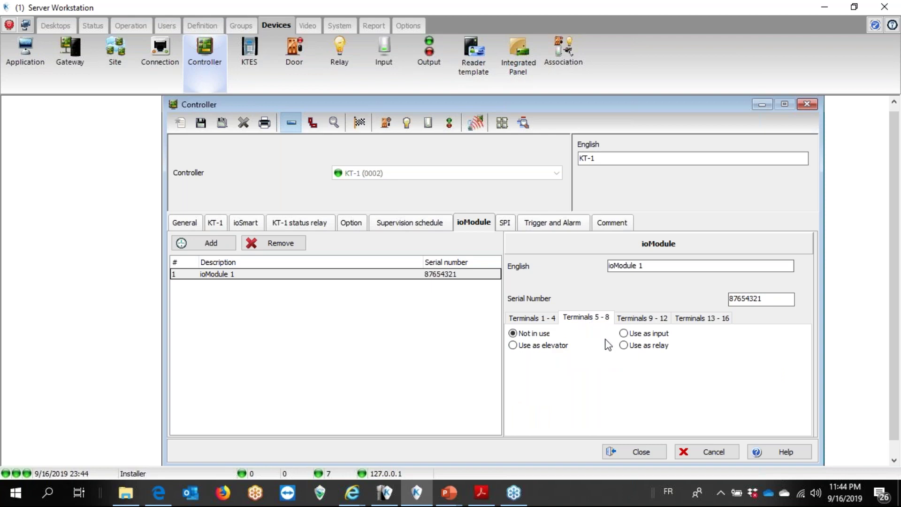
# Step: Assign ioModule 1 terminals 5–8 to input use and terminals 9–12 to SPI
pyautogui.click(624, 333)
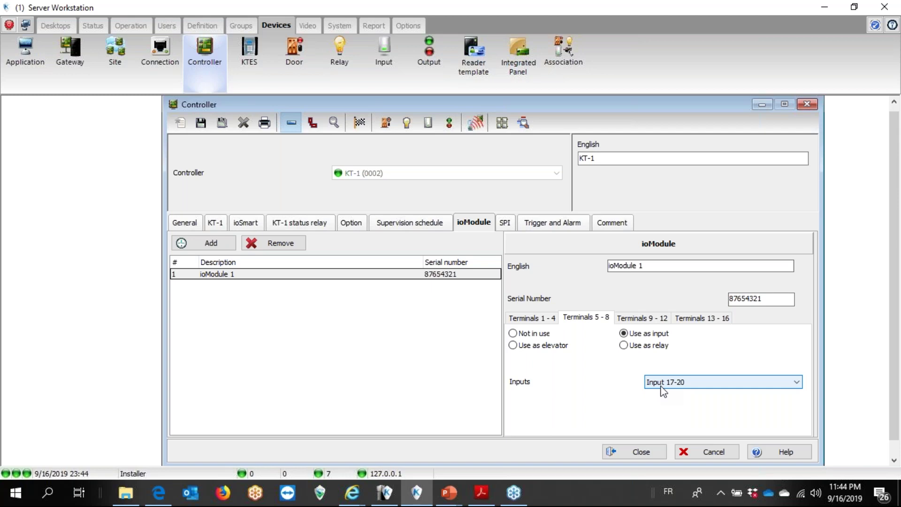
pyautogui.click(650, 319)
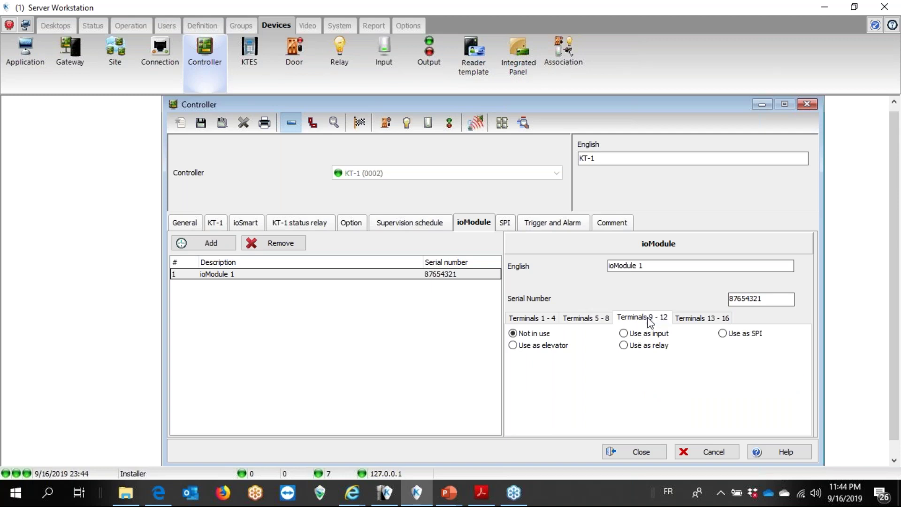
pyautogui.click(724, 333)
pyautogui.click(481, 492)
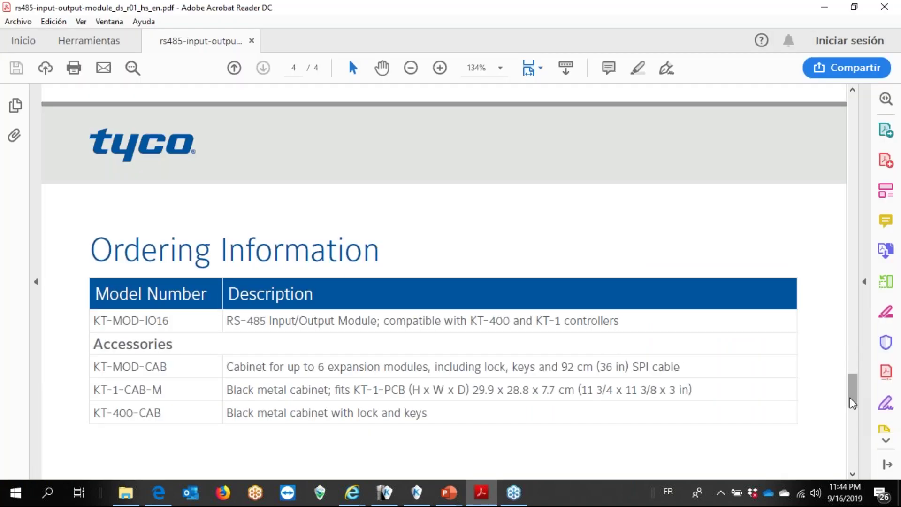
pyautogui.moveTo(854, 393); pyautogui.dragTo(858, 173)
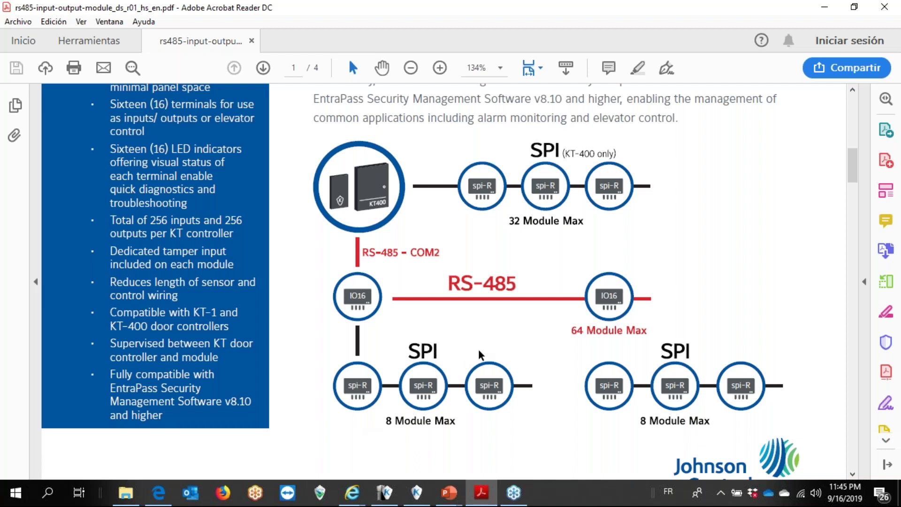
pyautogui.click(416, 492)
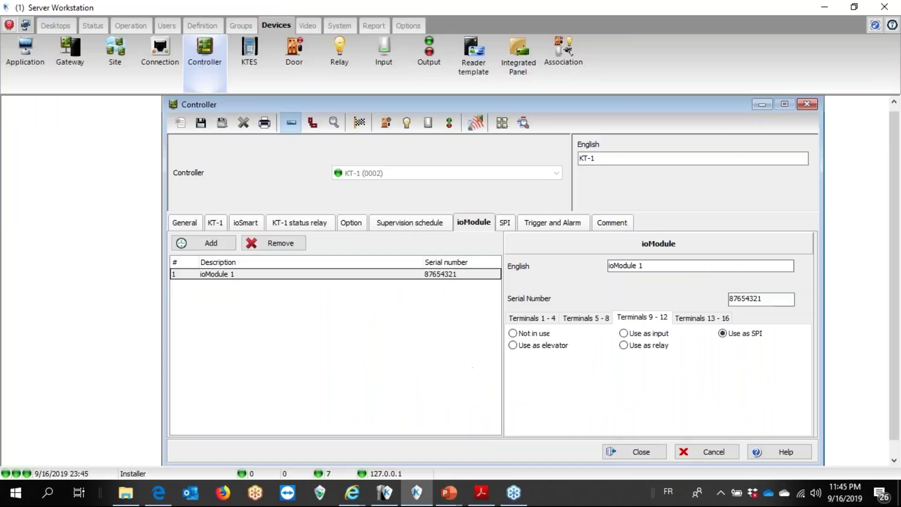
# Step: Save the KT-1 settings, switch to the KT-400 controller and add an ioModule
pyautogui.click(201, 123)
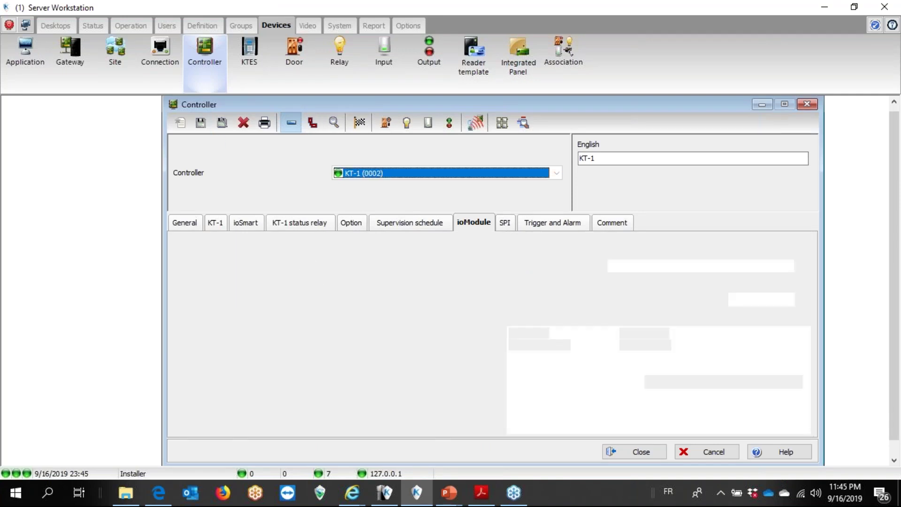
pyautogui.click(359, 174)
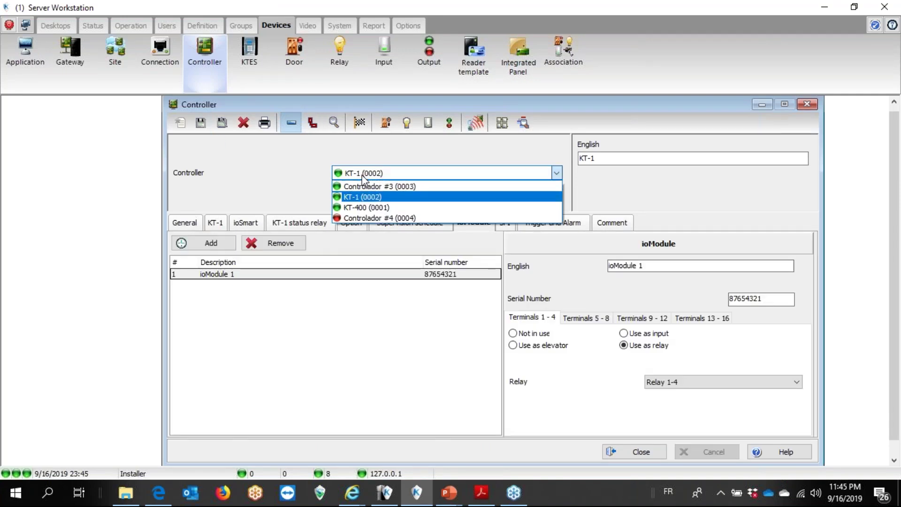
pyautogui.click(366, 207)
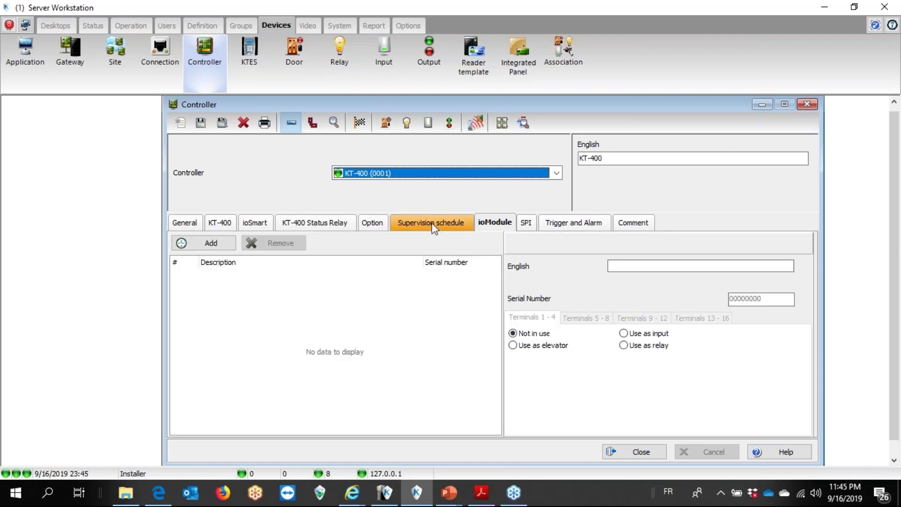
pyautogui.click(181, 243)
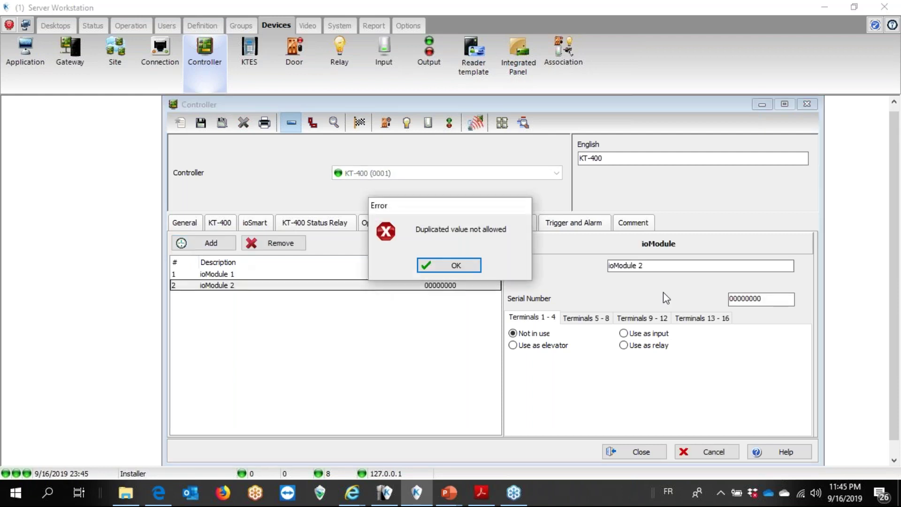
# Step: Dismiss the duplicate error, enter serial 87654321 and set terminals 1–4 to elevator use
pyautogui.click(451, 264)
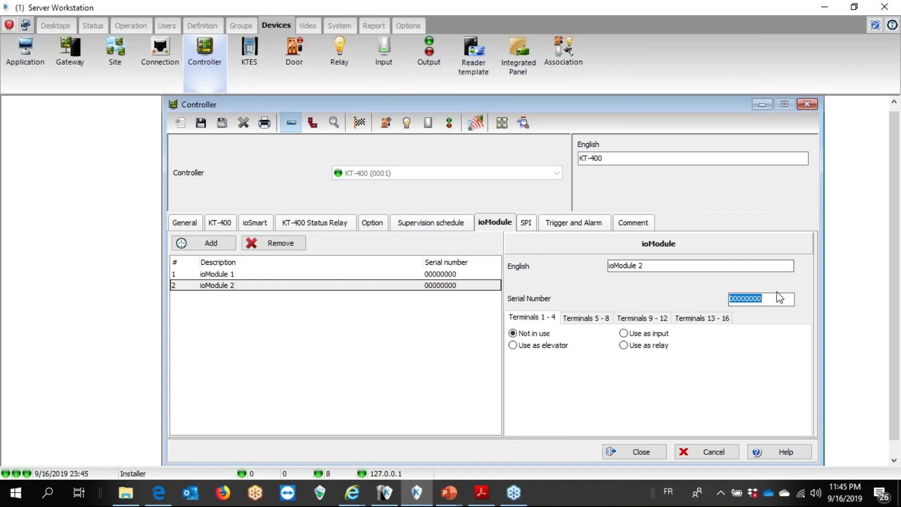
pyautogui.write('87654321')
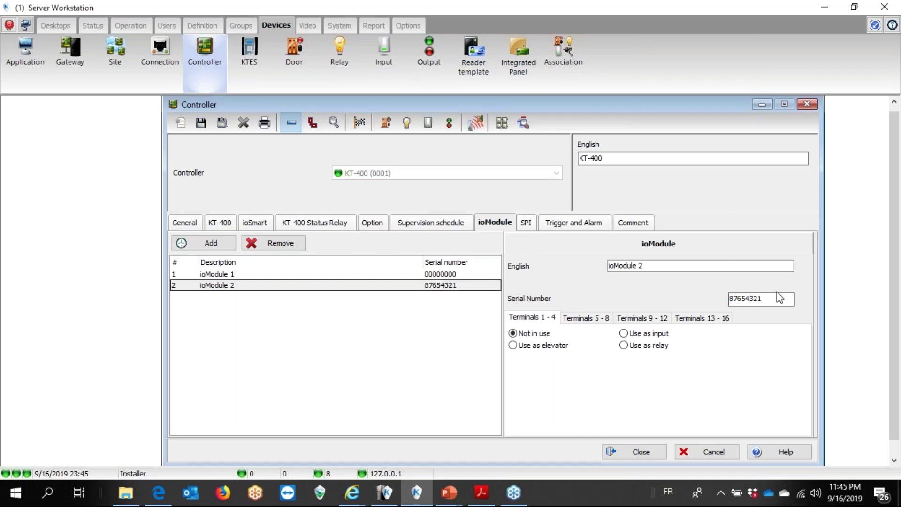
pyautogui.click(513, 345)
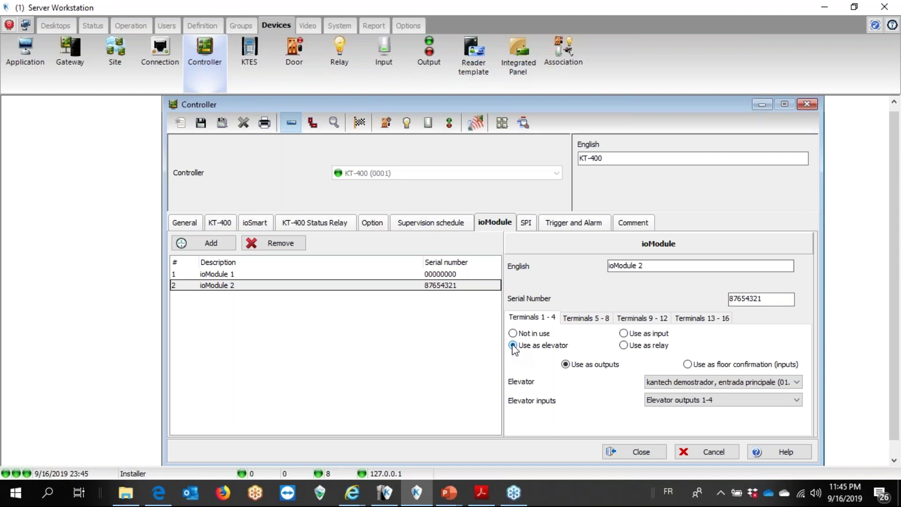
pyautogui.click(681, 385)
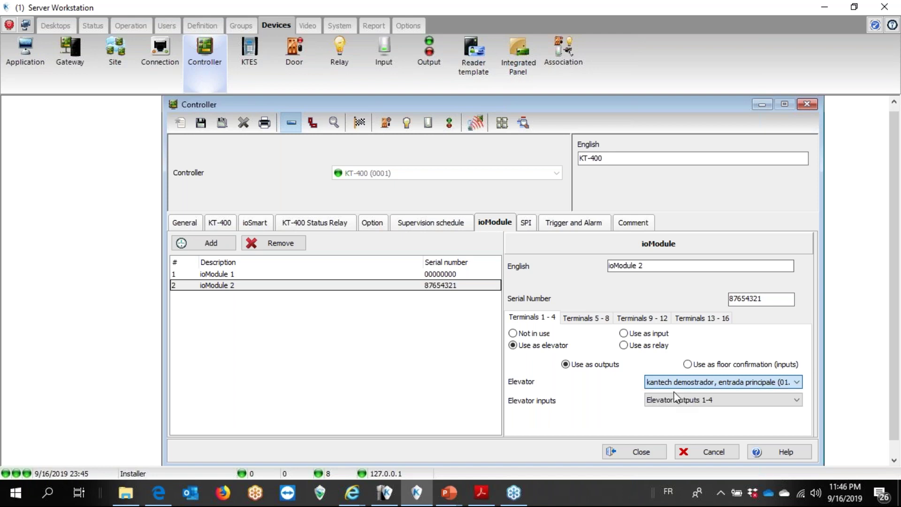
# Step: Keep entrada principale on terminals 1–4, assign recepcion to 5–8, and set 9–12 to elevator
pyautogui.click(678, 395)
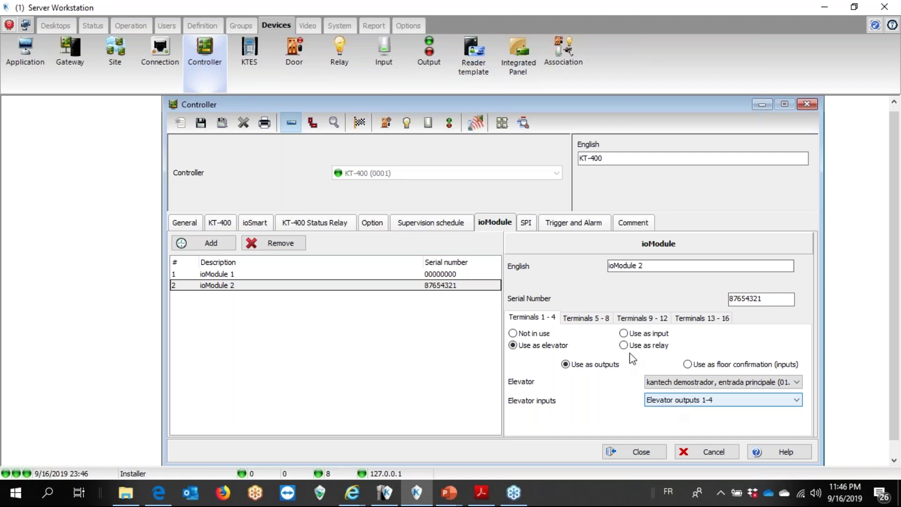
pyautogui.click(585, 320)
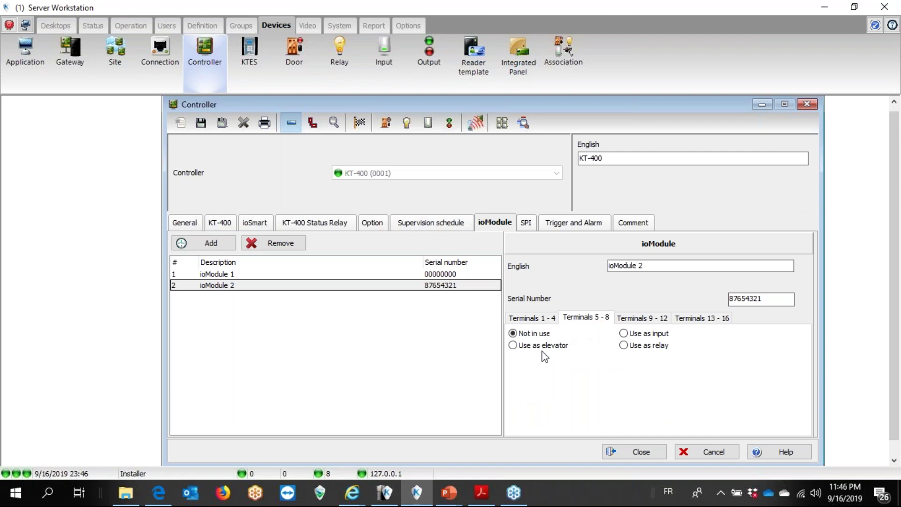
pyautogui.click(526, 347)
pyautogui.click(673, 381)
pyautogui.click(671, 402)
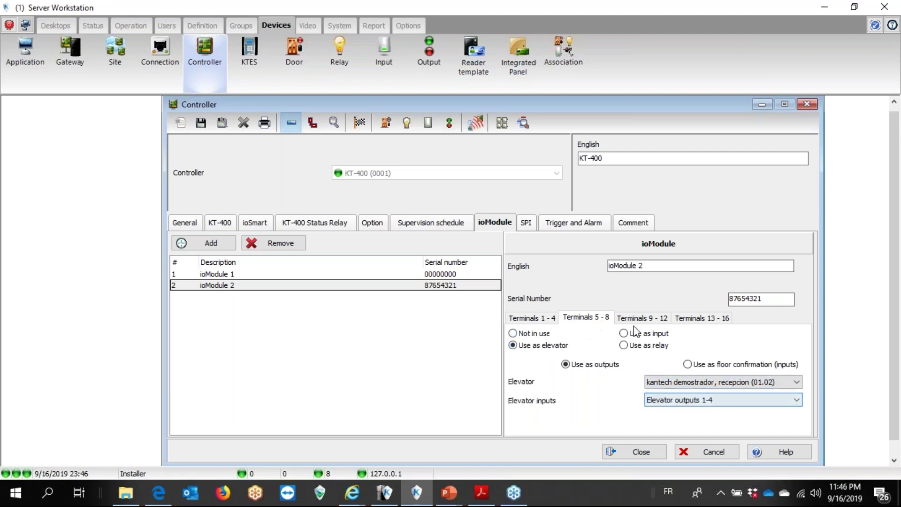
pyautogui.click(644, 318)
pyautogui.click(515, 348)
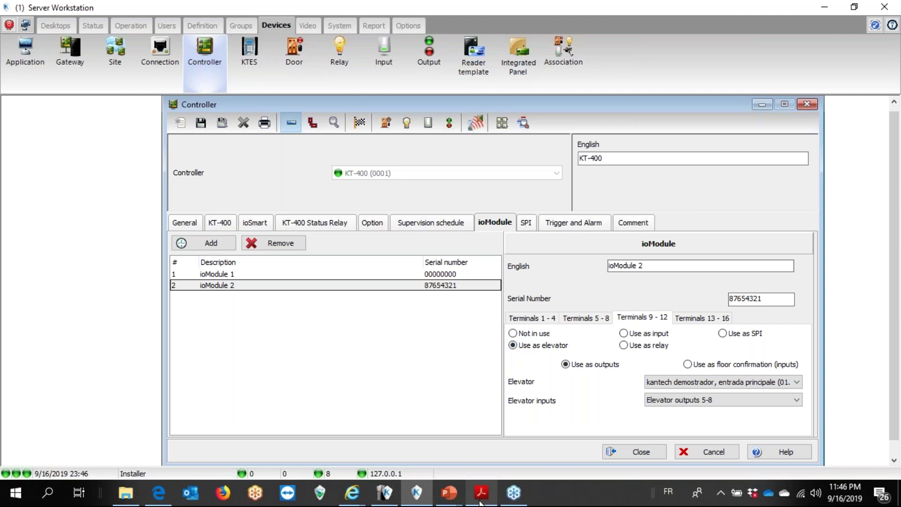
# Step: Bring the Kantech Input / Output Modules page forward and reload it
pyautogui.moveTo(353, 493)
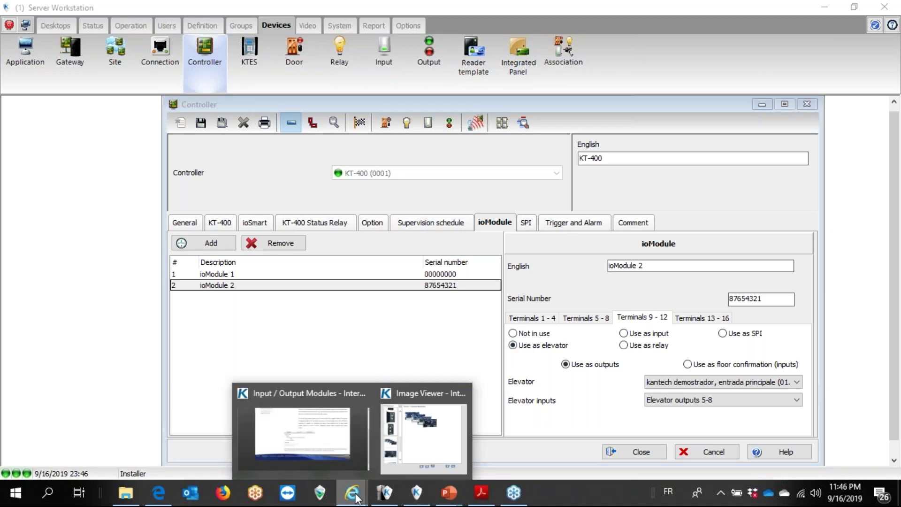
pyautogui.click(332, 437)
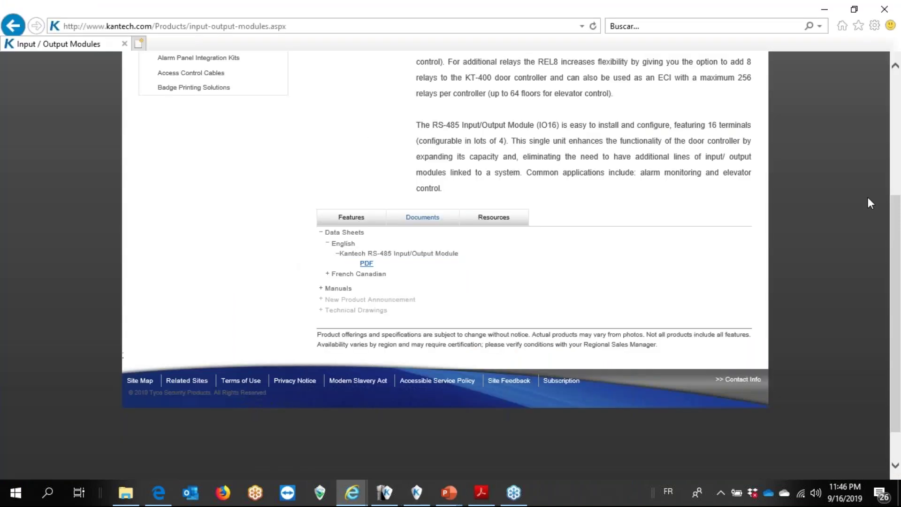
pyautogui.moveTo(896, 212); pyautogui.dragTo(896, 86)
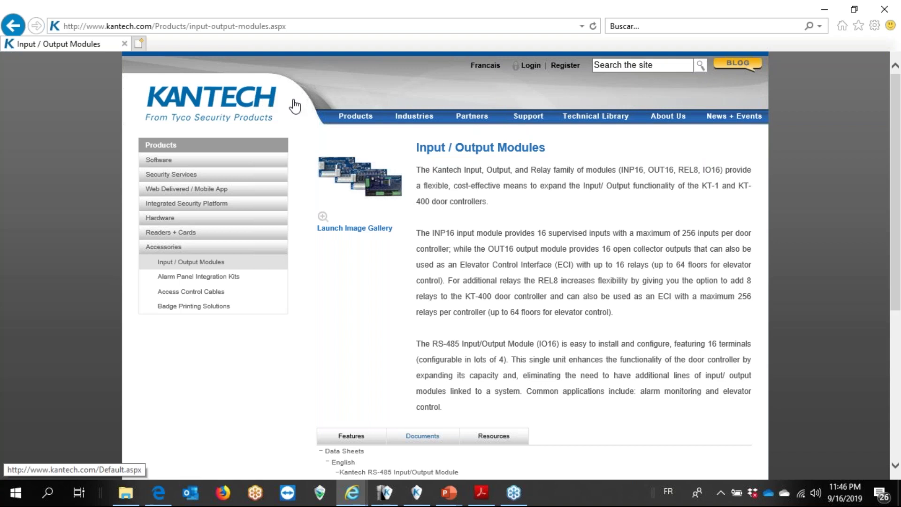
pyautogui.moveTo(347, 121)
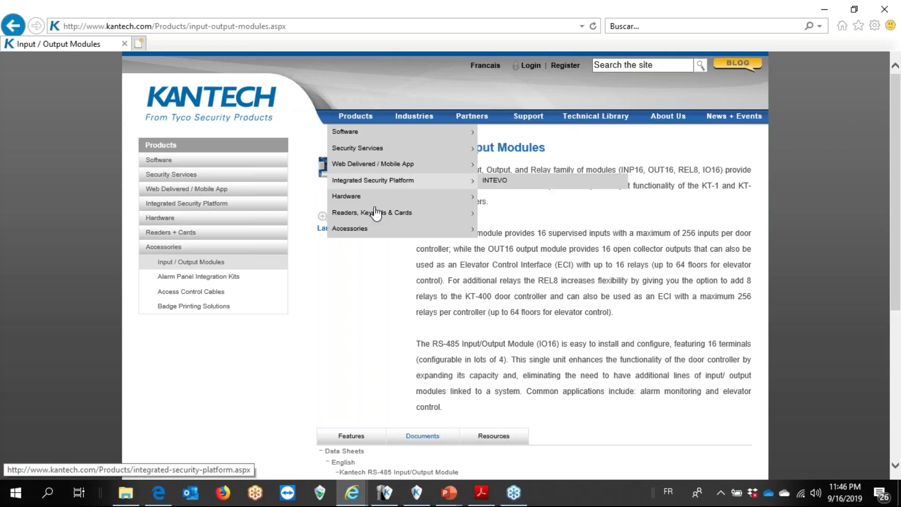
pyautogui.moveTo(438, 232)
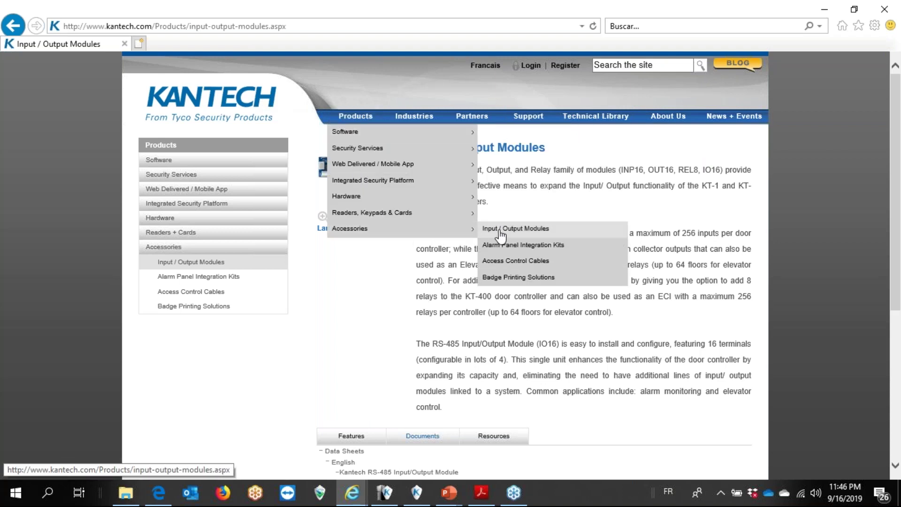
pyautogui.click(514, 230)
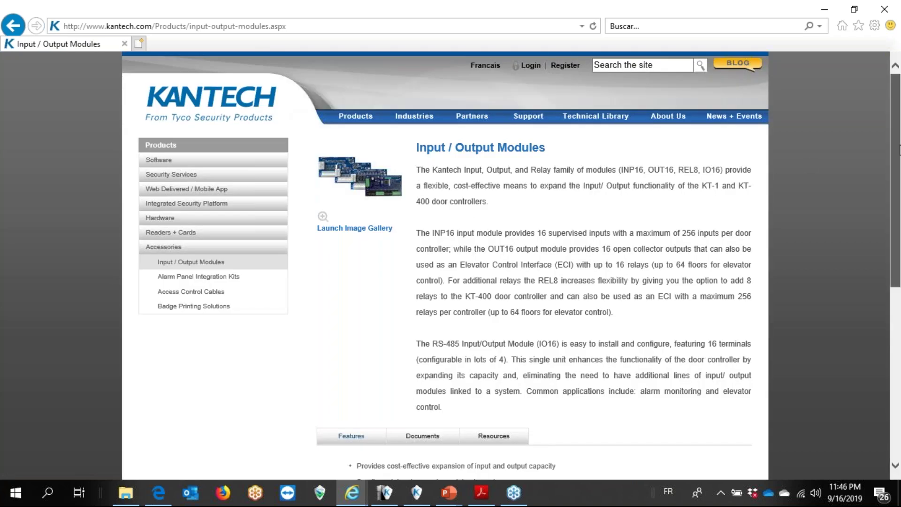
pyautogui.scroll(-5, 850, 292)
pyautogui.scroll(1, 849, 292)
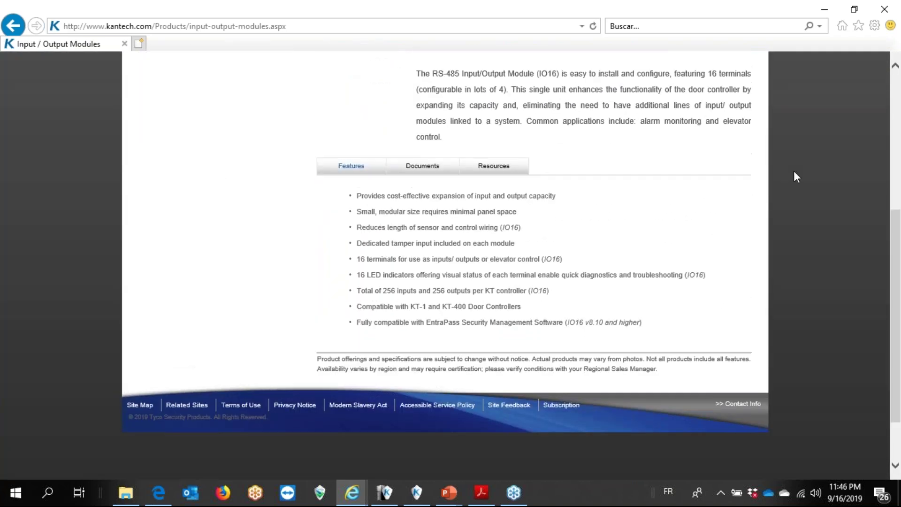
# Step: Open the English RS-485 Input/Output Module datasheet PDF from the Documents Data Sheets list
pyautogui.click(420, 170)
pyautogui.click(322, 241)
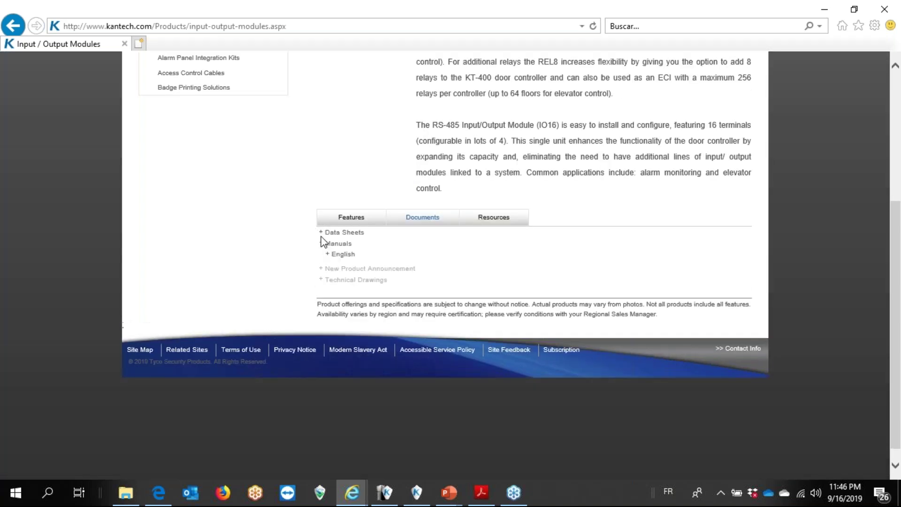
pyautogui.click(322, 233)
pyautogui.click(328, 244)
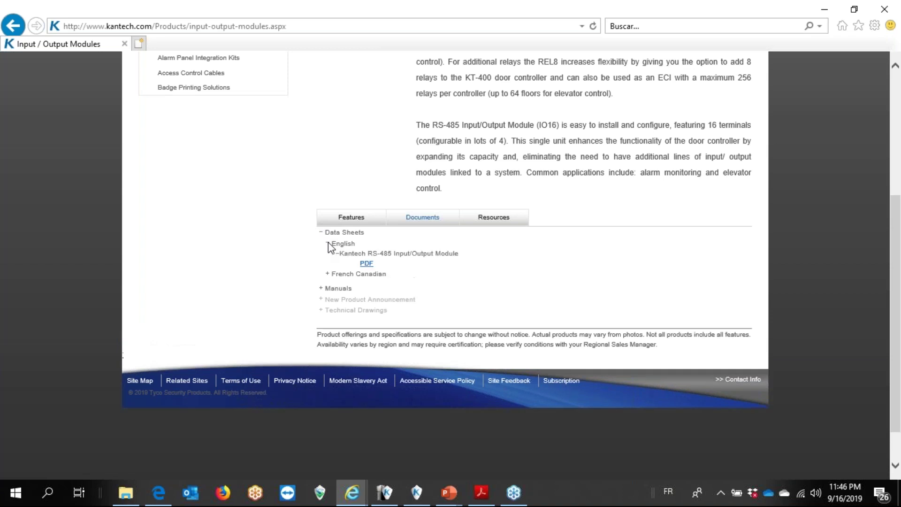
pyautogui.click(366, 264)
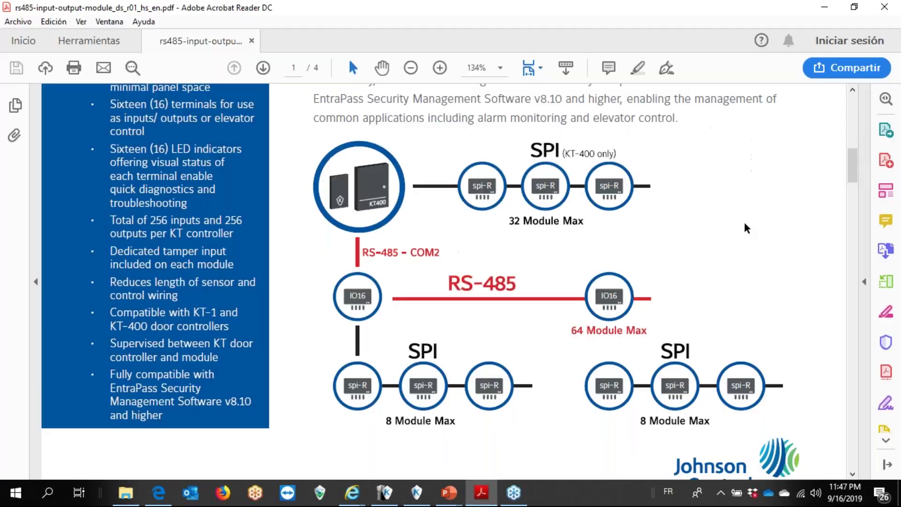
# Step: Scroll the datasheet to the page 3 wiring diagram, then back to the page 2 specifications
pyautogui.moveTo(854, 168); pyautogui.dragTo(845, 217)
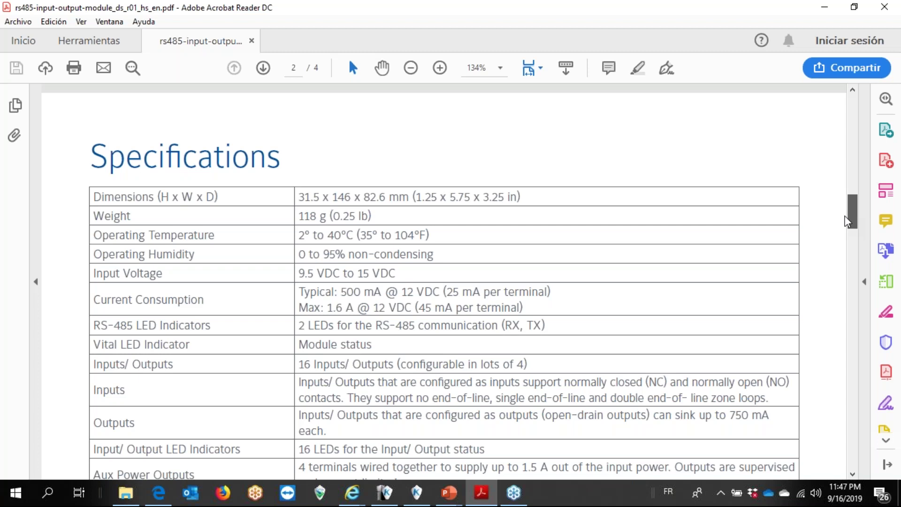
pyautogui.moveTo(845, 221); pyautogui.dragTo(834, 319)
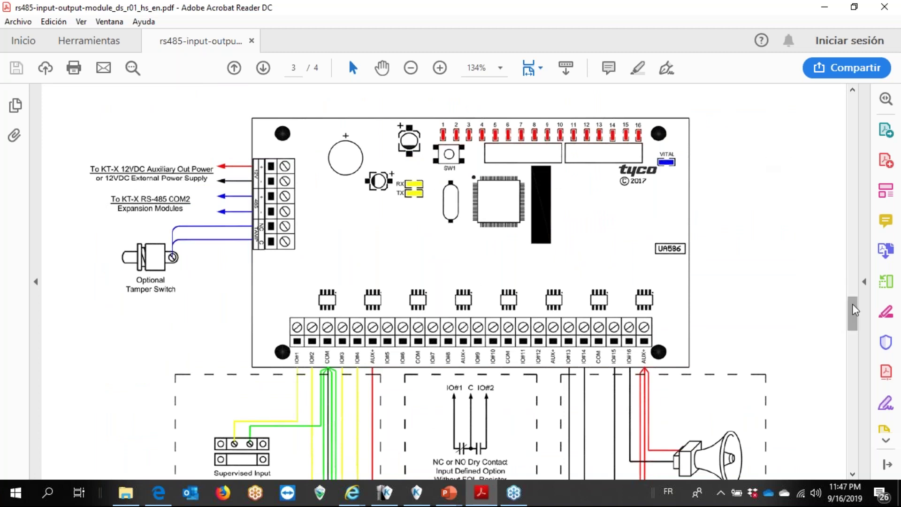
pyautogui.scroll(-5, 852, 310)
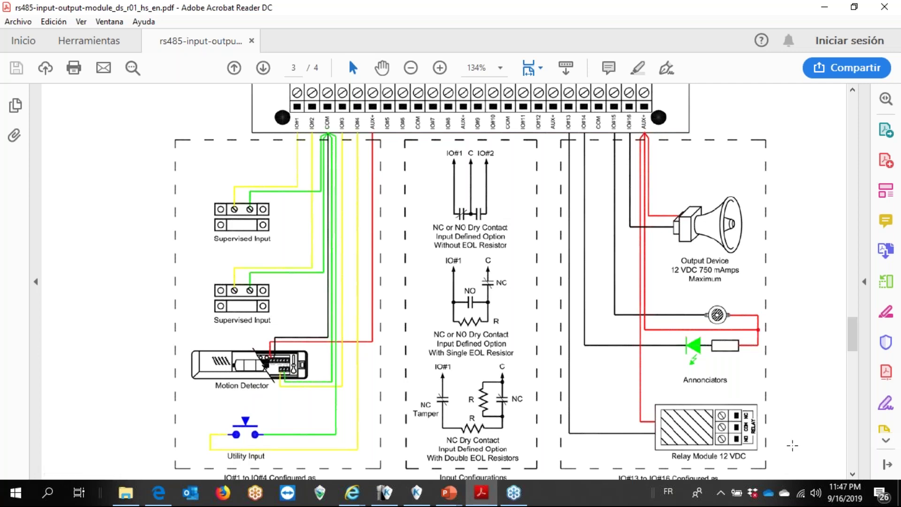
pyautogui.moveTo(853, 326); pyautogui.dragTo(836, 224)
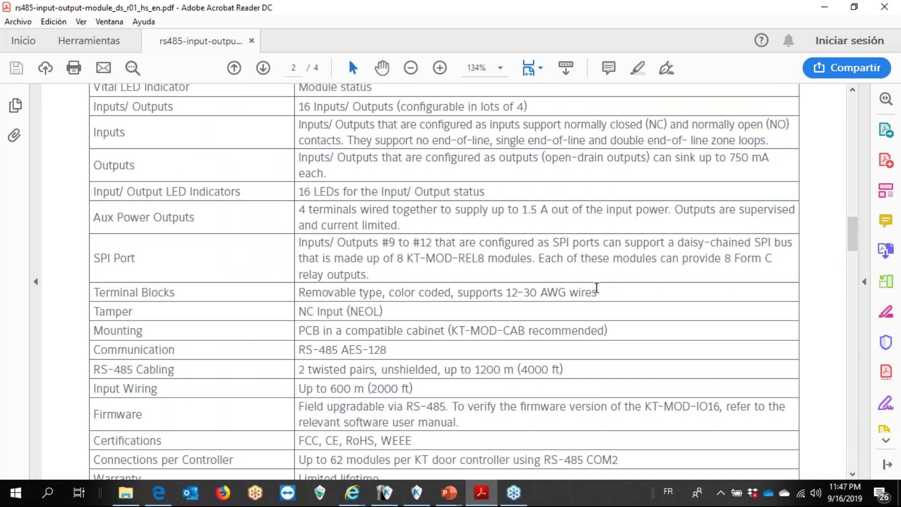